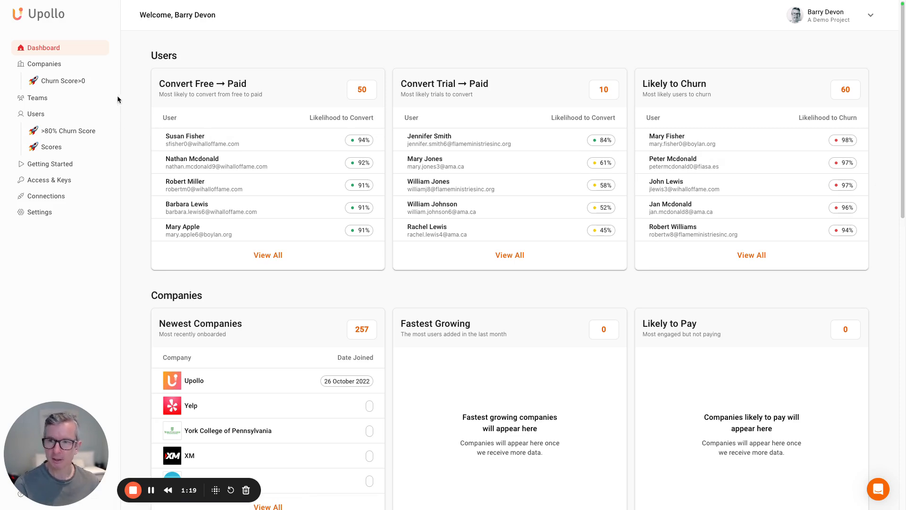
# From Upollo's connections, connect HubSpot by authorizing the developer test account.
pyautogui.click(42, 197)
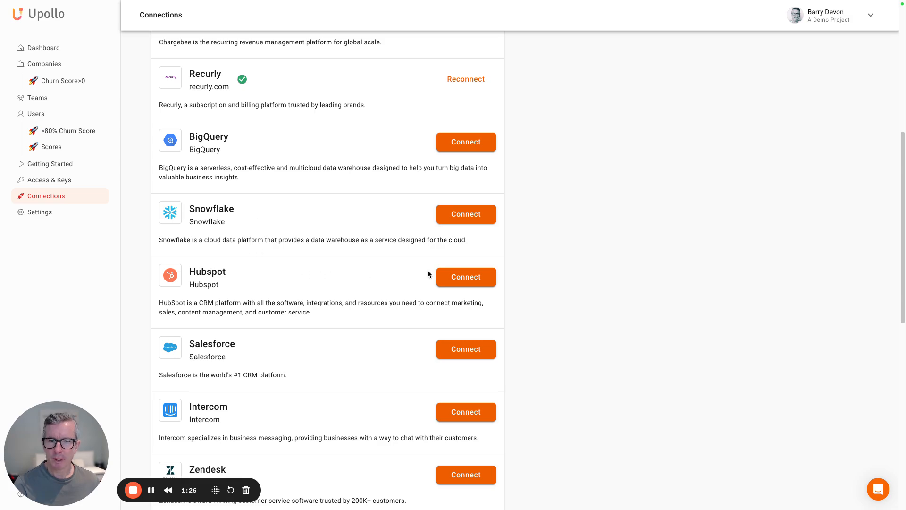
pyautogui.click(467, 278)
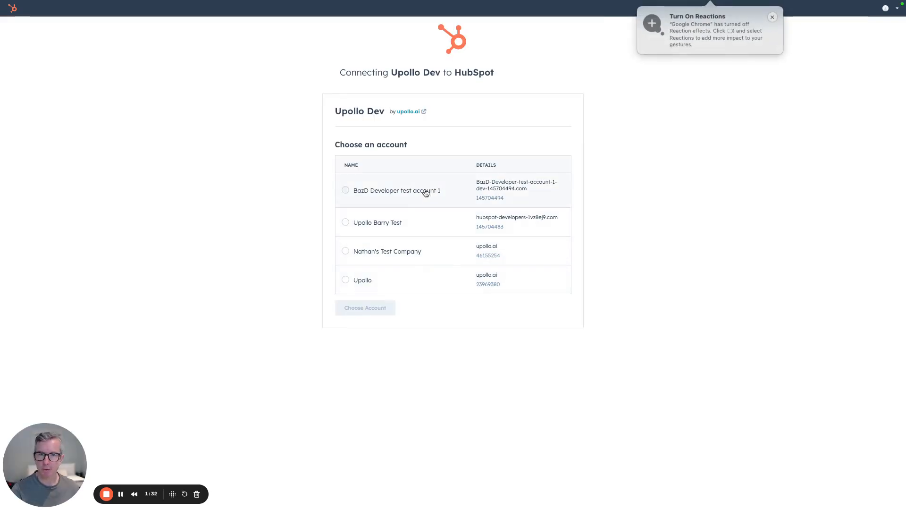
pyautogui.click(425, 193)
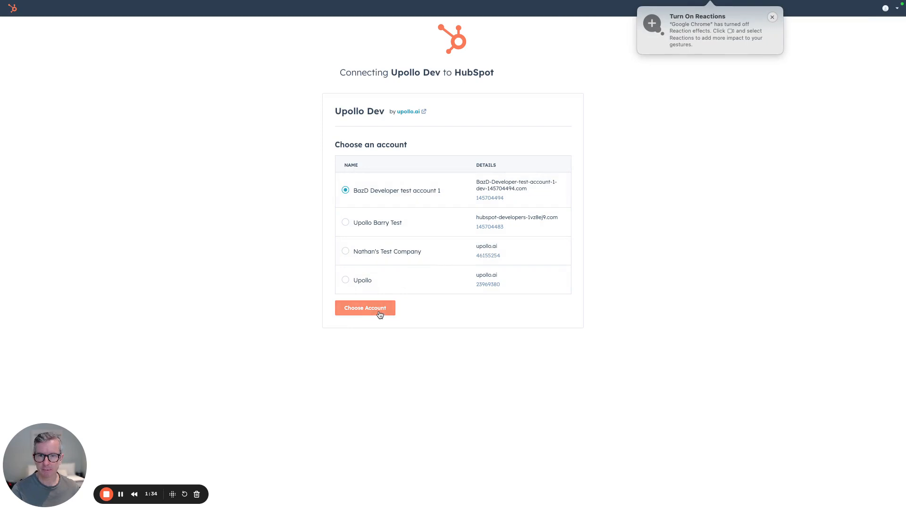
pyautogui.click(380, 312)
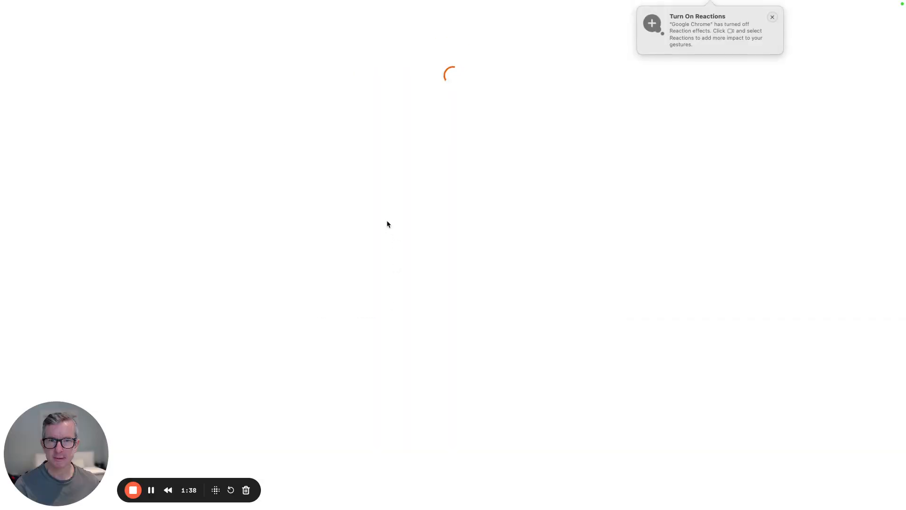
# Configure the Hubspot connection to enable outbound sync of Upollo scores and insights, and save the settings.
pyautogui.scroll(-6, 386, 222)
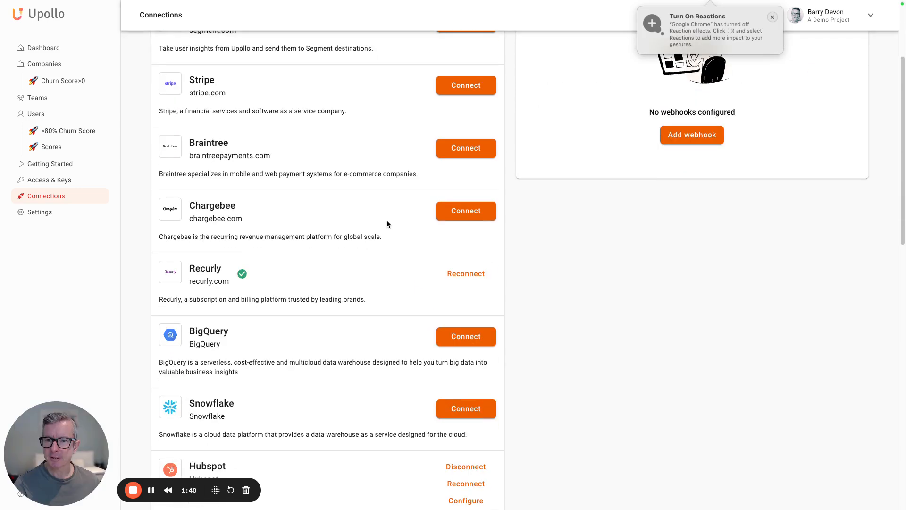
pyautogui.scroll(-1, 387, 222)
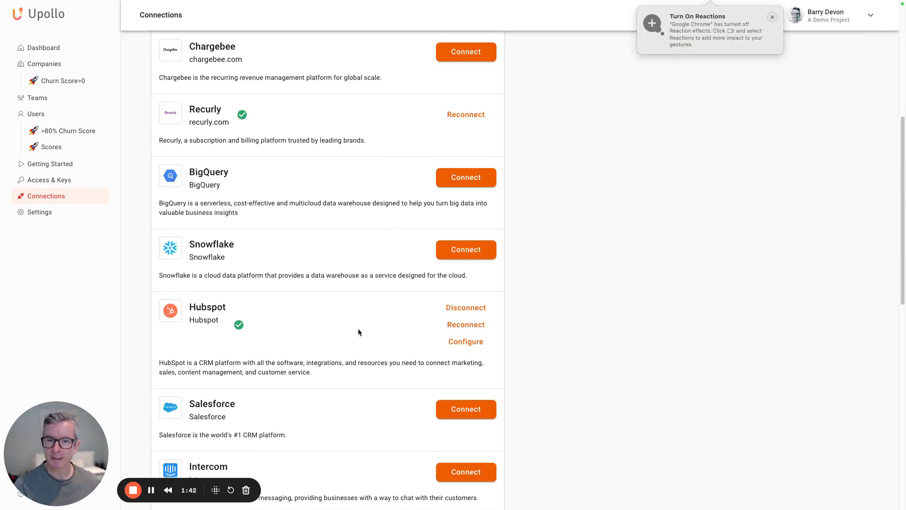
pyautogui.click(461, 345)
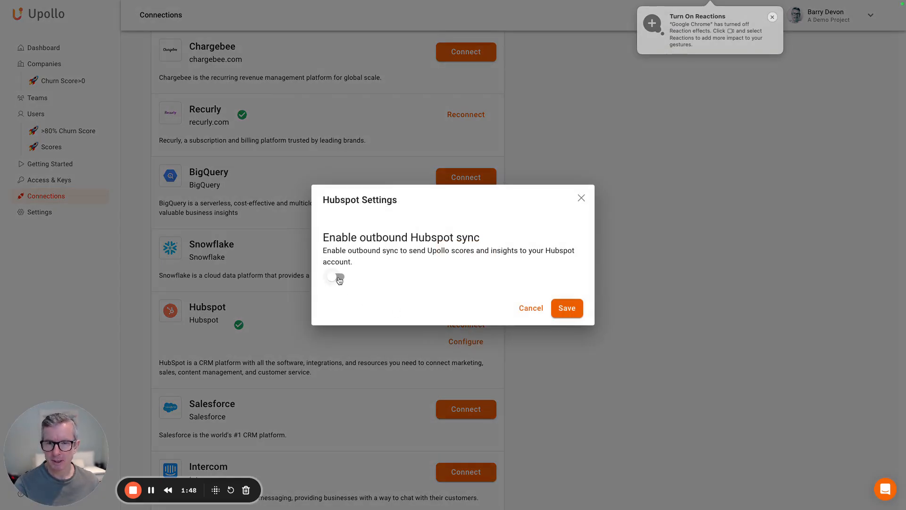
pyautogui.click(338, 278)
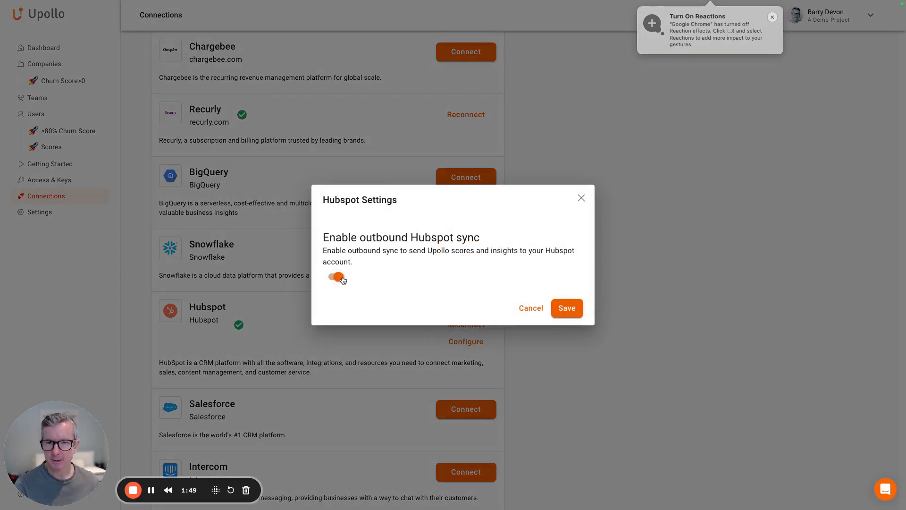
pyautogui.click(572, 311)
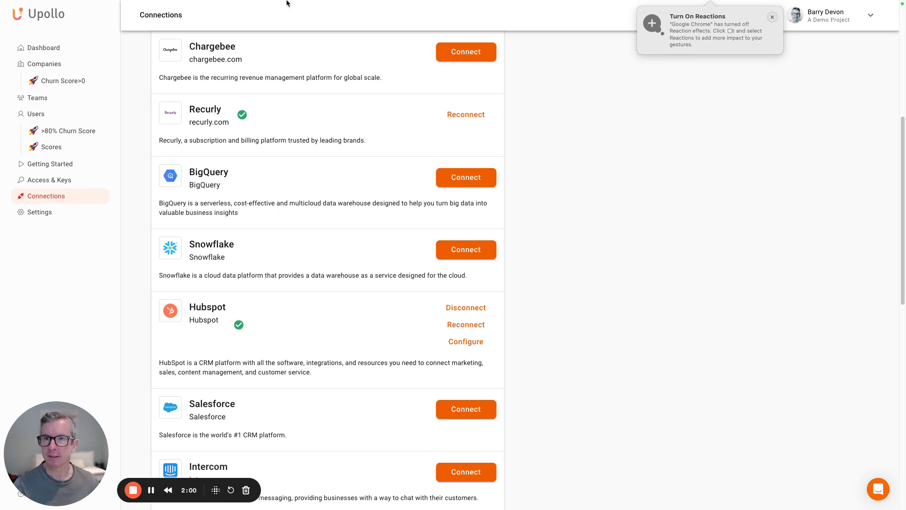
# Switch to HubSpot and open the Data Management integrations to view the connected apps.
pyautogui.moveTo(270, 3)
pyautogui.click(228, 20)
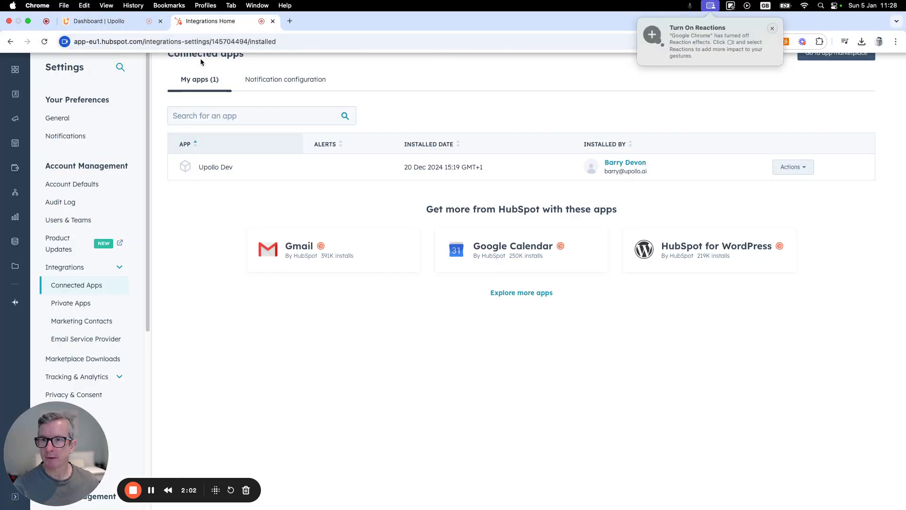
pyautogui.moveTo(15, 241)
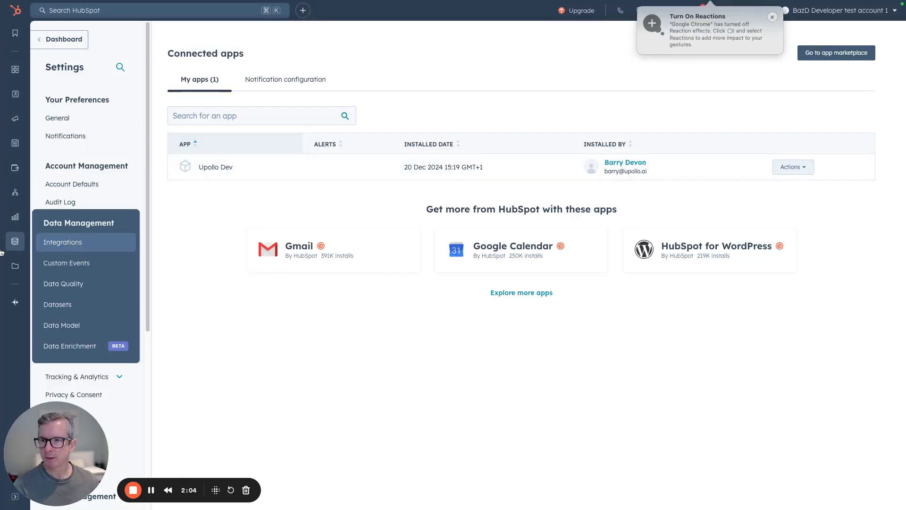
pyautogui.click(66, 243)
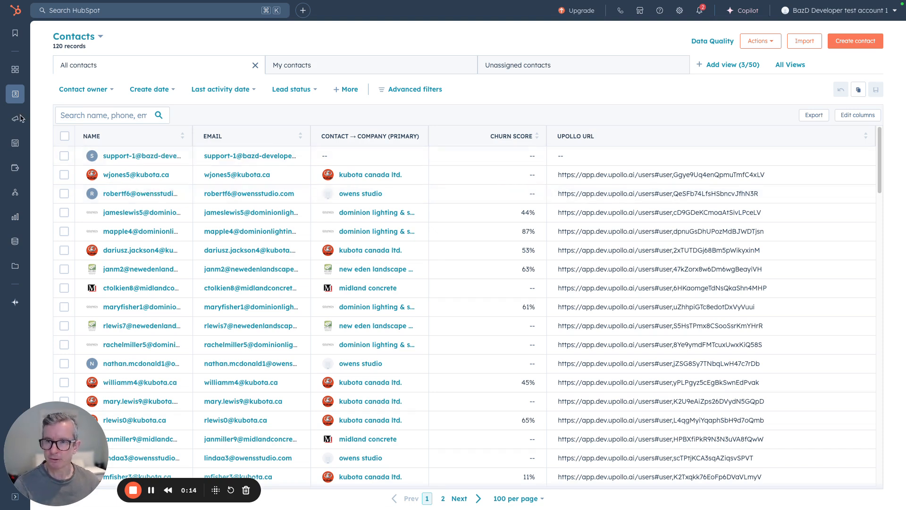
# Create a blank company-based workflow from scratch in HubSpot's Workflows.
pyautogui.moveTo(14, 191)
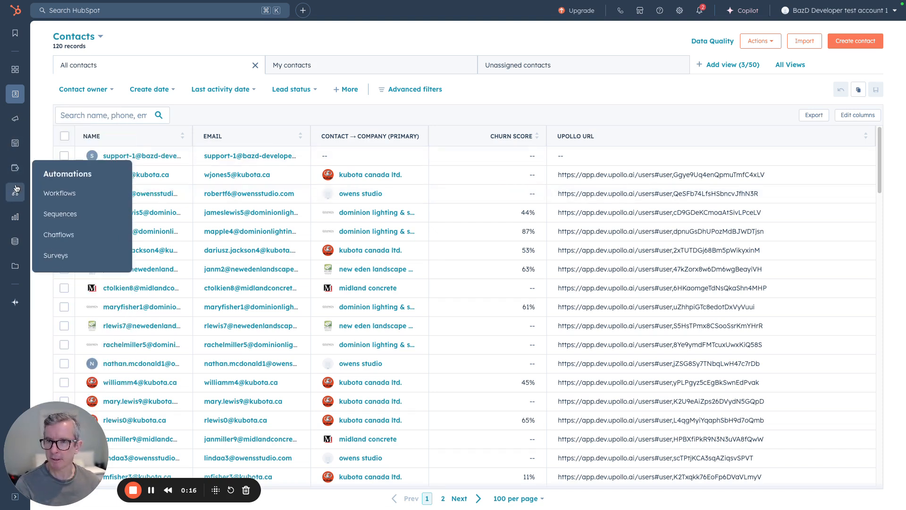
pyautogui.click(56, 193)
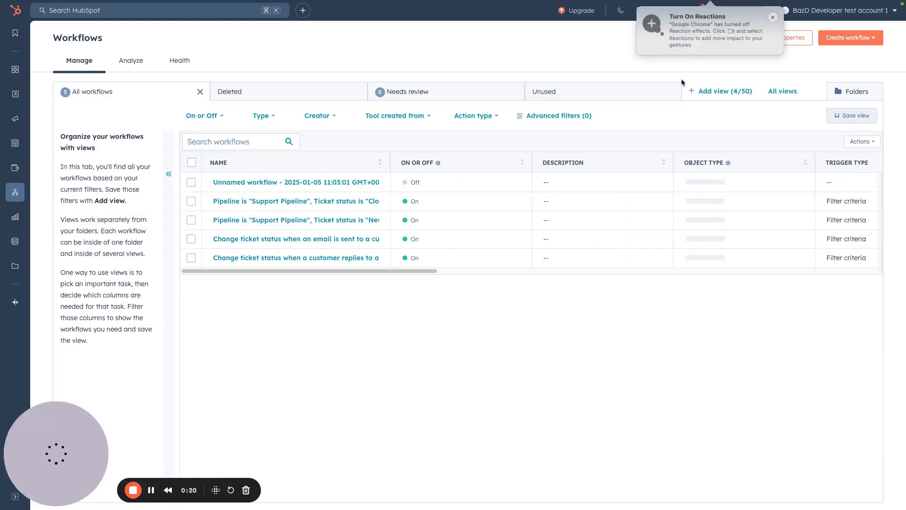
pyautogui.click(850, 41)
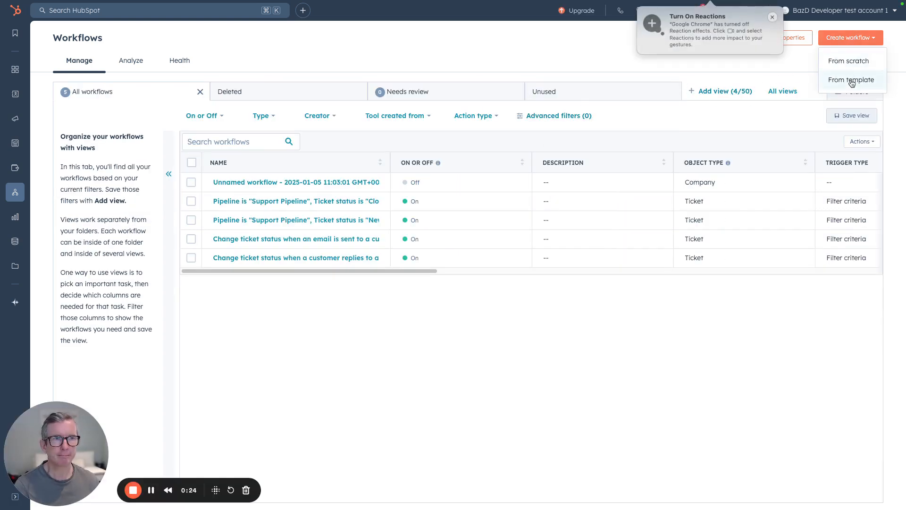
pyautogui.click(857, 65)
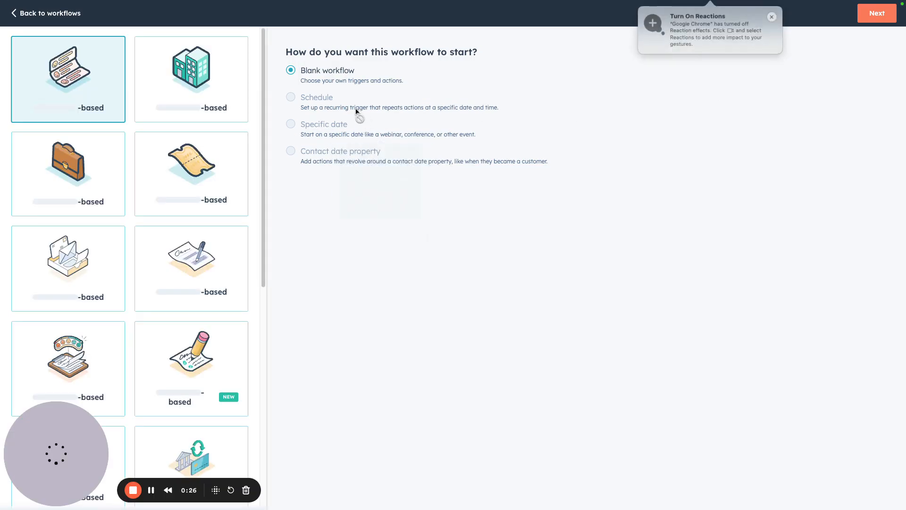
pyautogui.click(238, 93)
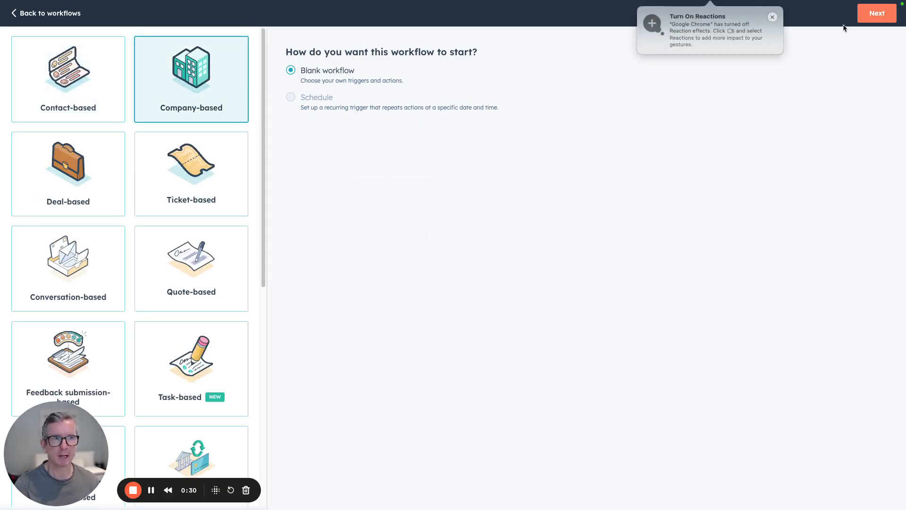
pyautogui.click(870, 12)
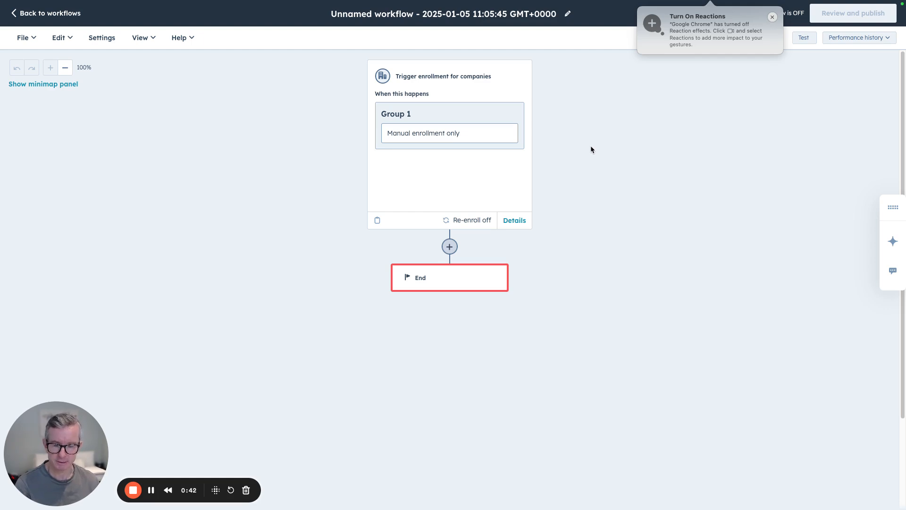
# Add a filter-based enrollment trigger requiring the company property Churn Score Update Time to be updated in the last 14 days.
pyautogui.click(465, 119)
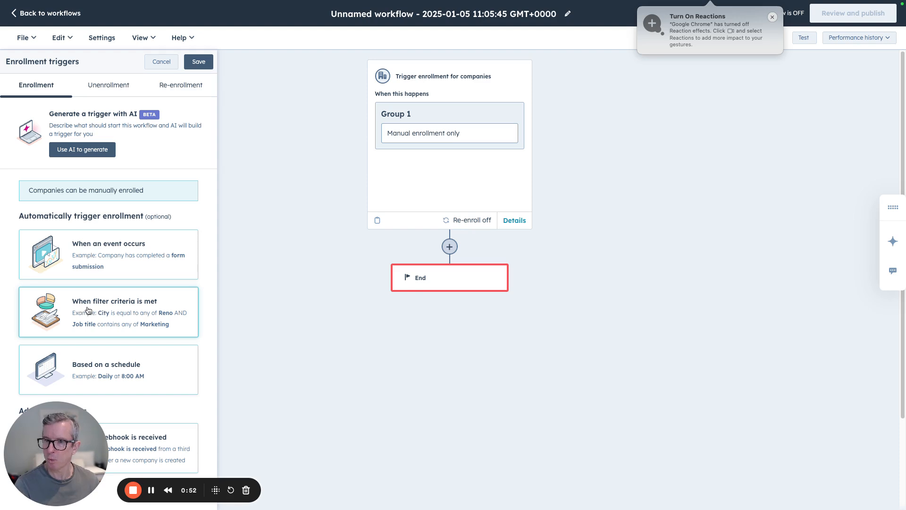
pyautogui.click(141, 308)
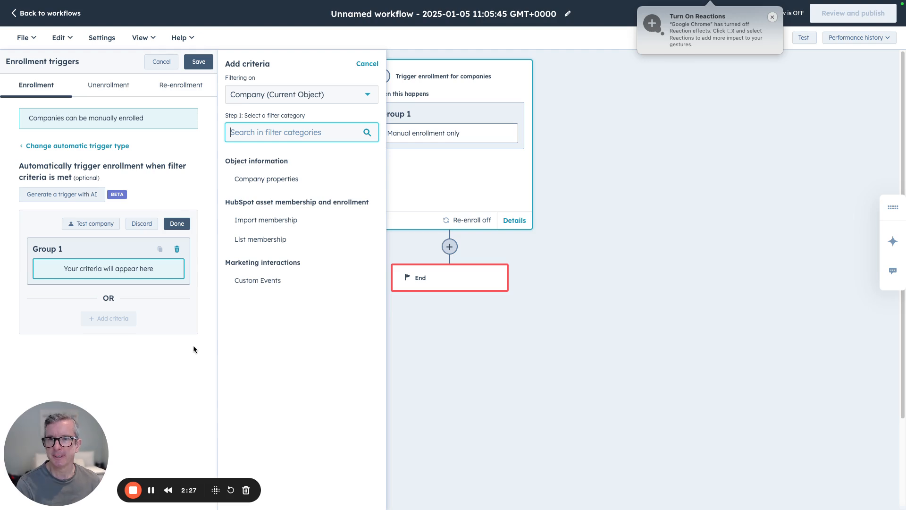
pyautogui.click(273, 182)
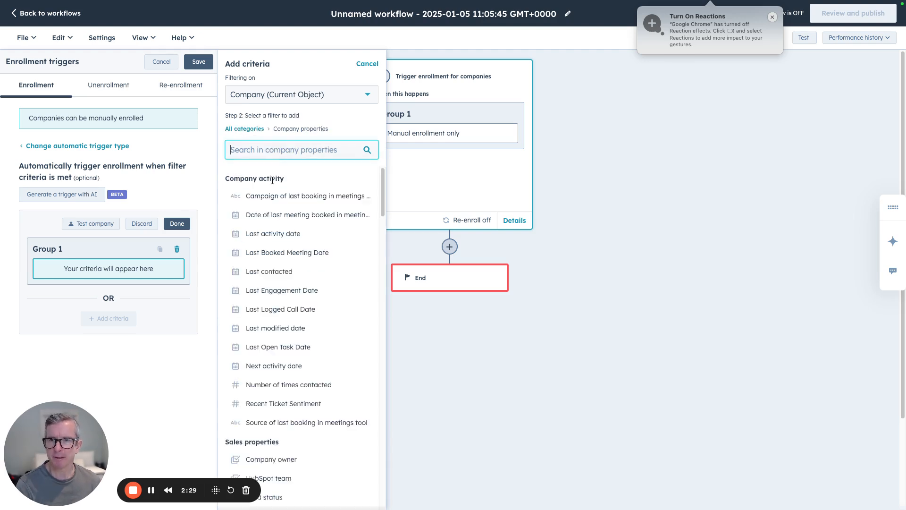
pyautogui.write('chur')
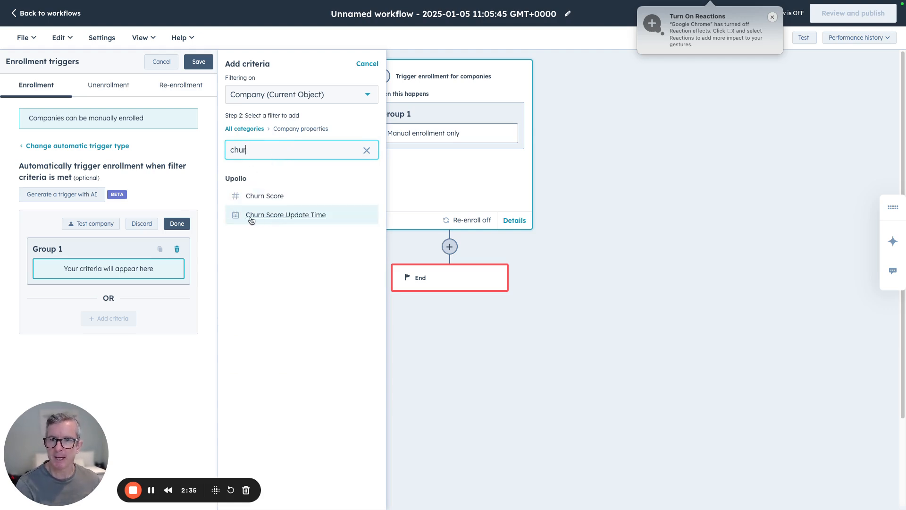
pyautogui.click(267, 217)
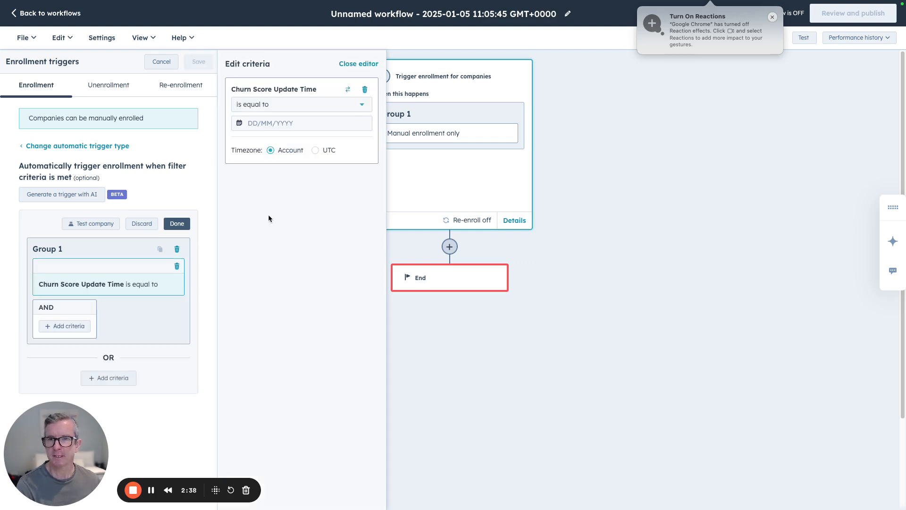
pyautogui.click(289, 105)
pyautogui.scroll(-3, 302, 174)
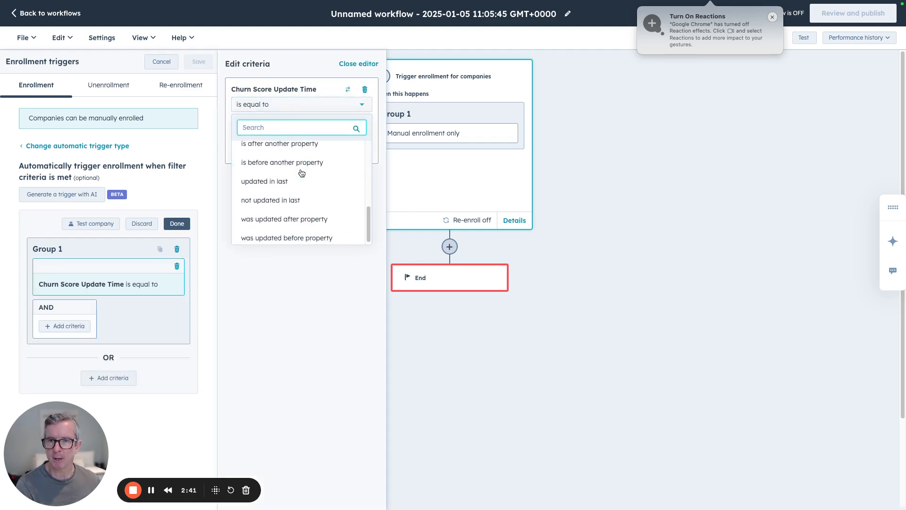
pyautogui.click(271, 183)
pyautogui.click(286, 122)
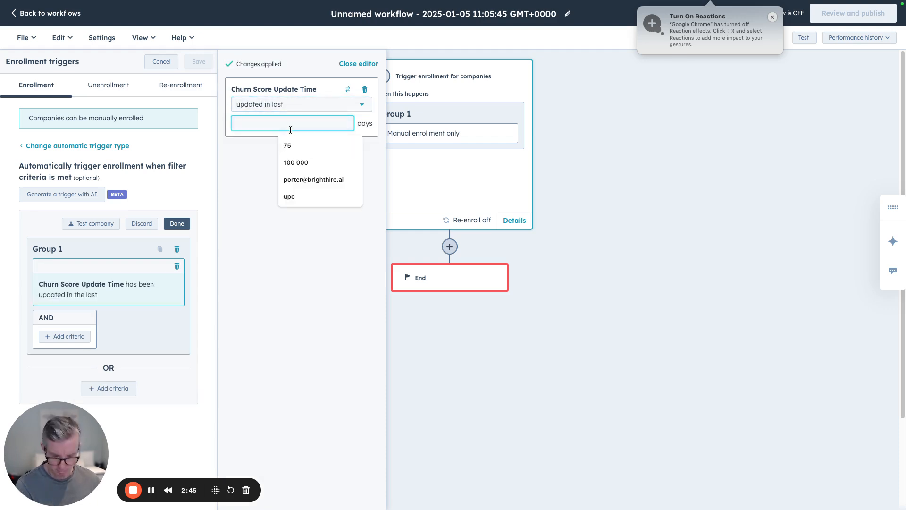
pyautogui.write('14')
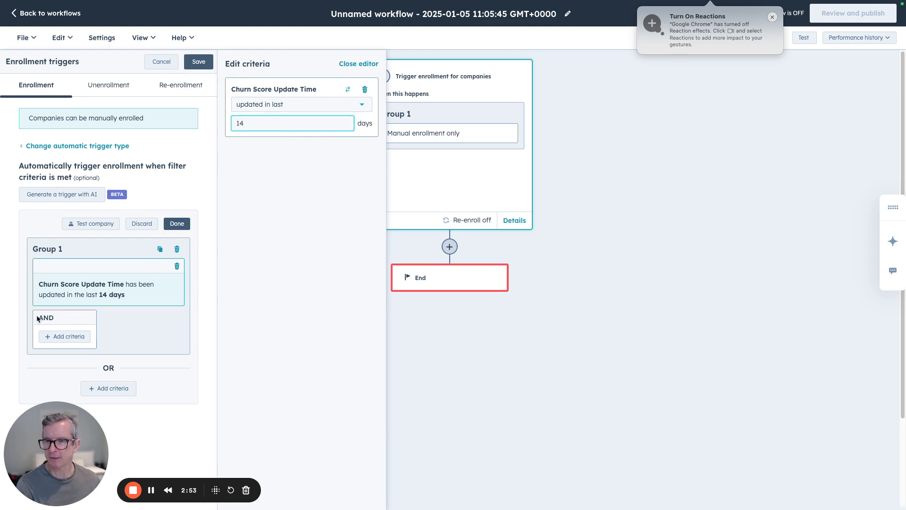
# Add an AND criterion for company Churn Score greater than or equal to 75% to Group 1, and save the enrollment triggers.
pyautogui.click(66, 337)
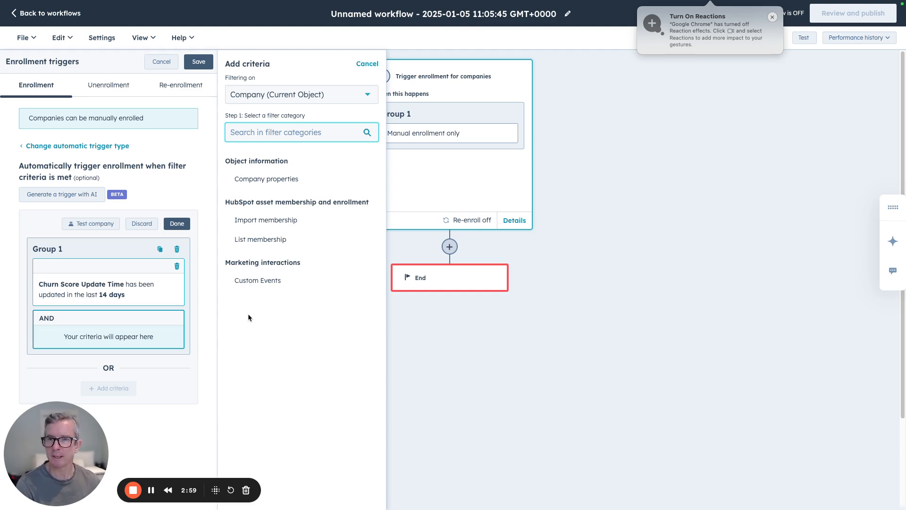
pyautogui.click(267, 179)
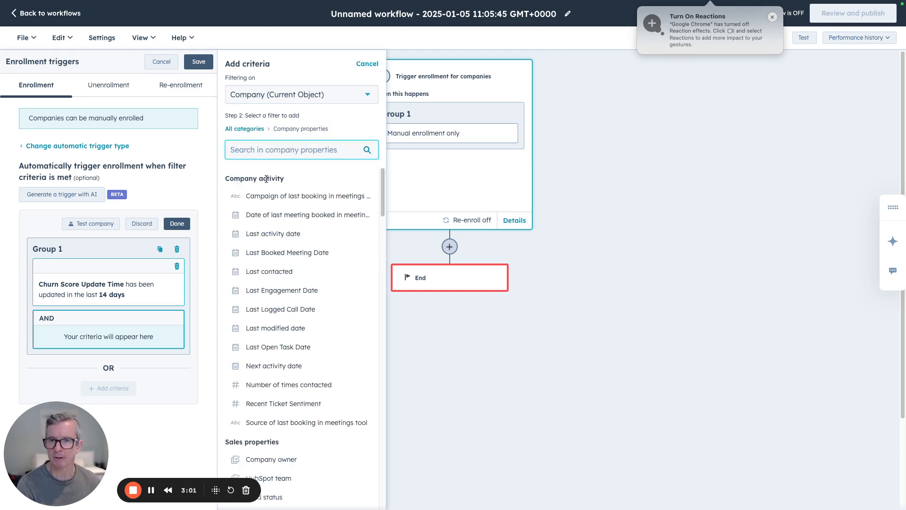
pyautogui.write('chu')
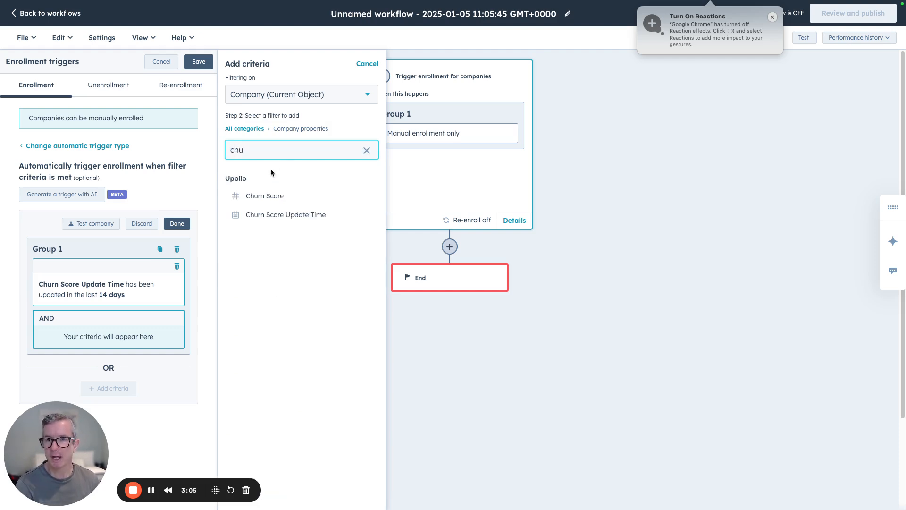
pyautogui.click(273, 193)
pyautogui.click(288, 107)
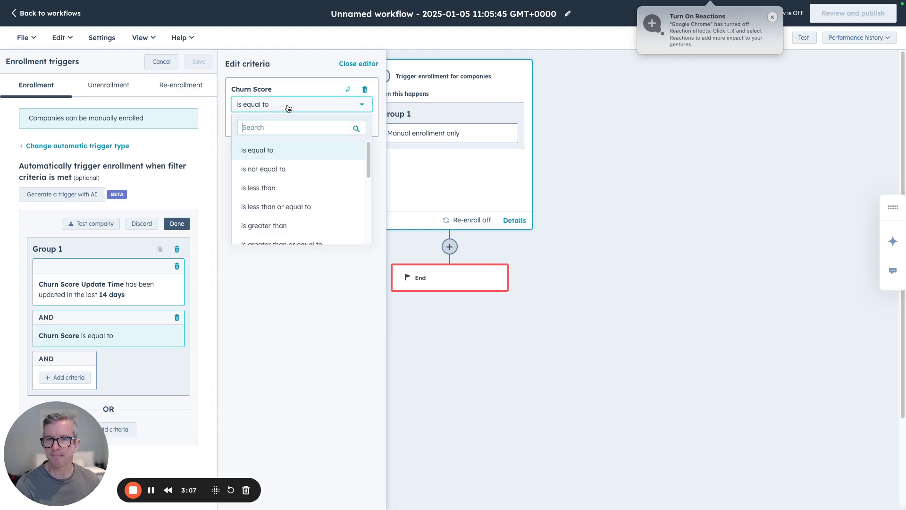
pyautogui.click(305, 236)
pyautogui.click(297, 126)
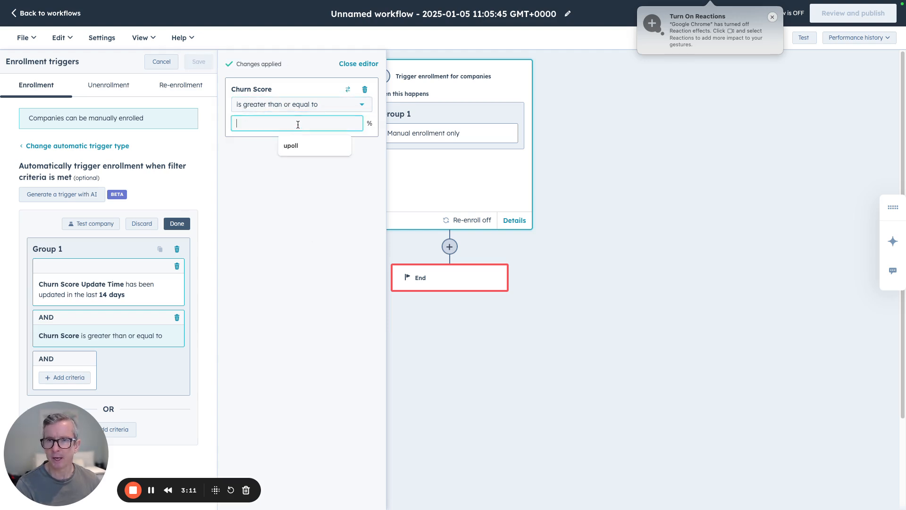
pyautogui.write('75')
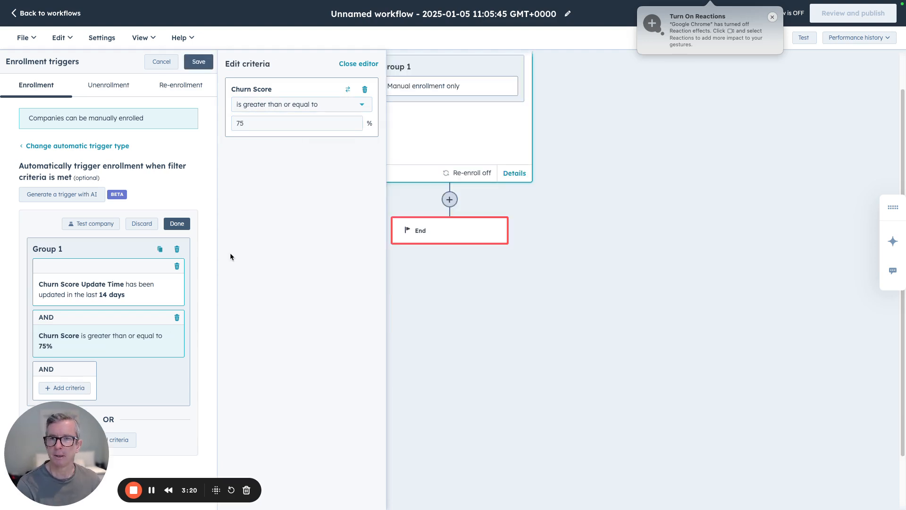
pyautogui.click(179, 224)
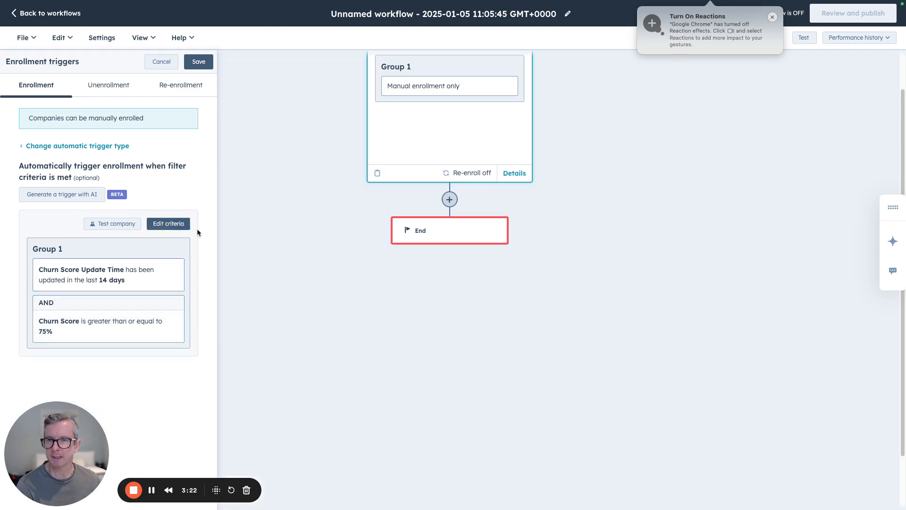
pyautogui.scroll(1, 313, 274)
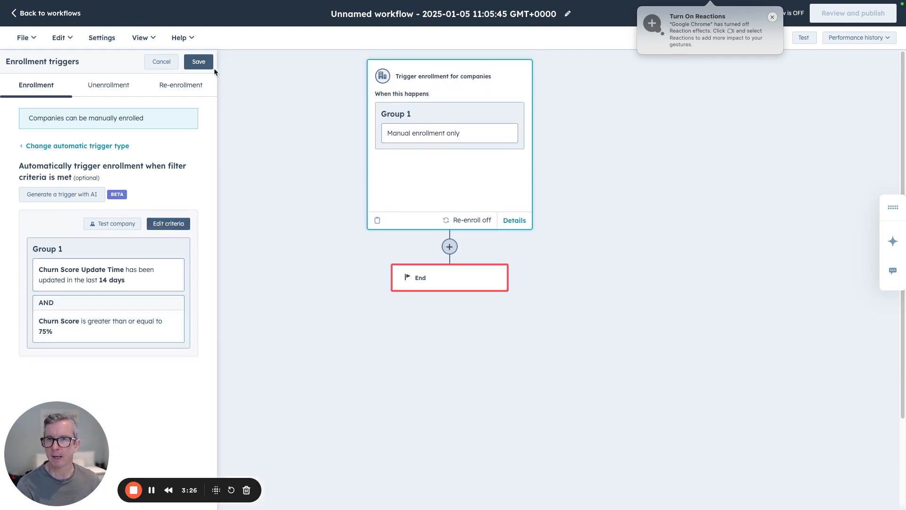
pyautogui.click(199, 62)
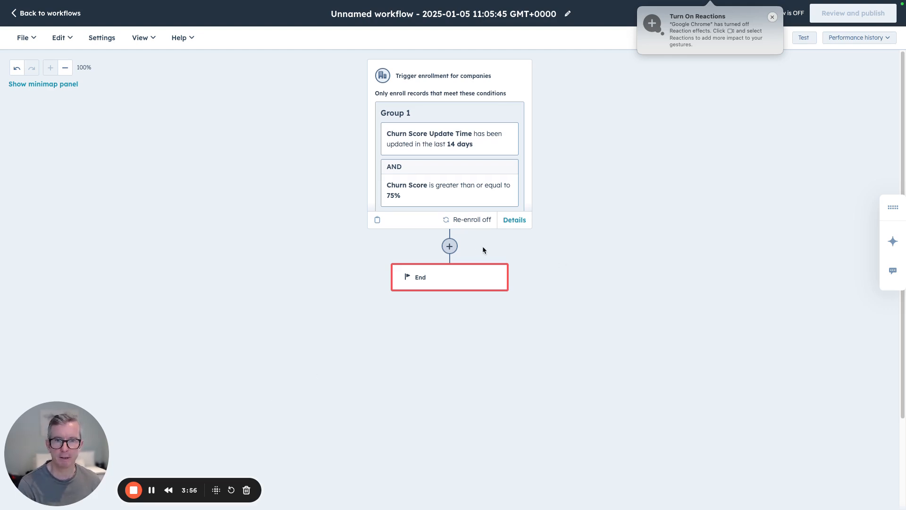
# Add a Create task action below the enrollment trigger, titled "at risk account" and due immediately.
pyautogui.click(449, 246)
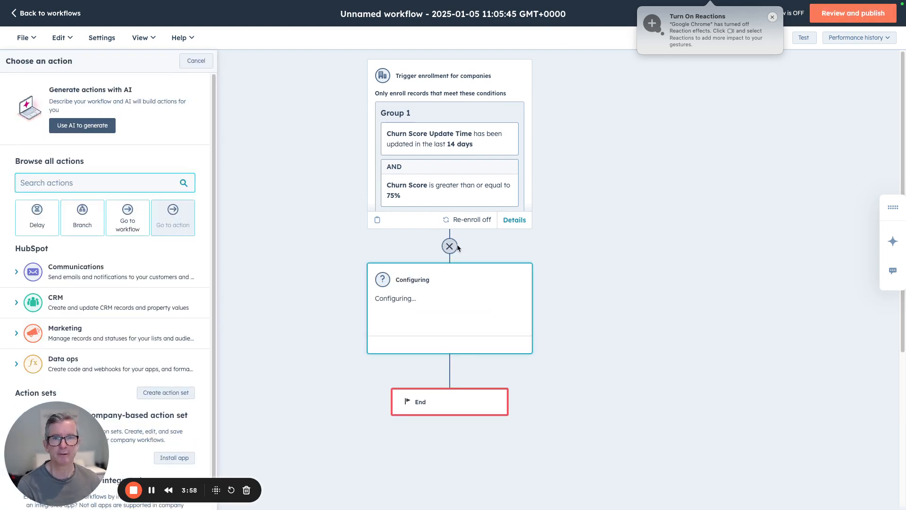
pyautogui.click(17, 305)
pyautogui.scroll(-3, 134, 337)
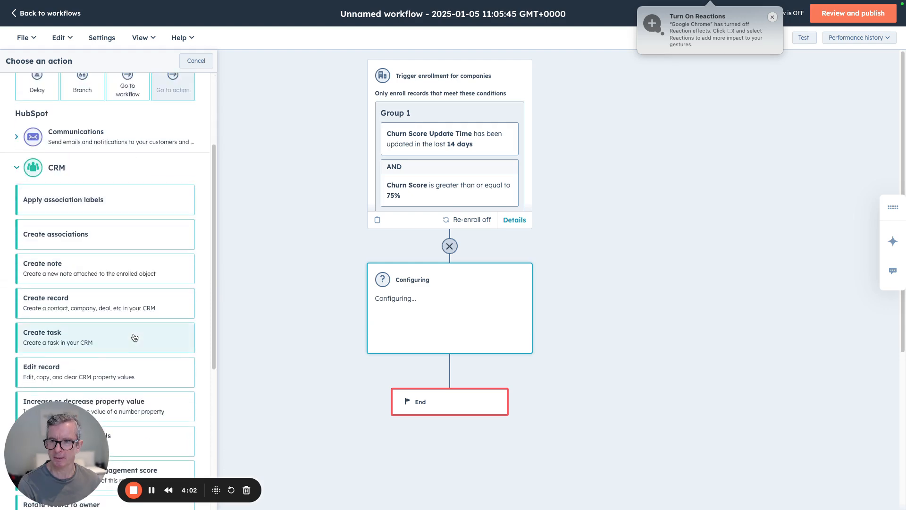
pyautogui.click(70, 339)
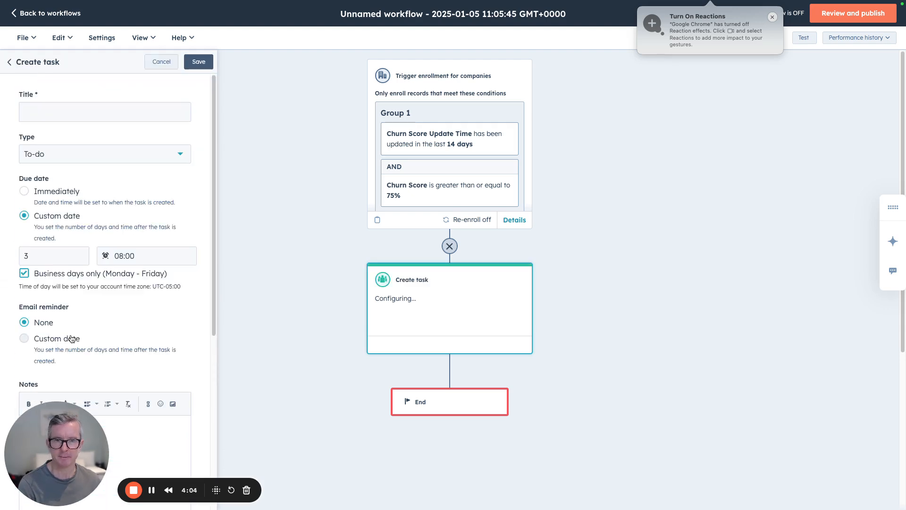
pyautogui.click(91, 113)
pyautogui.write('at ')
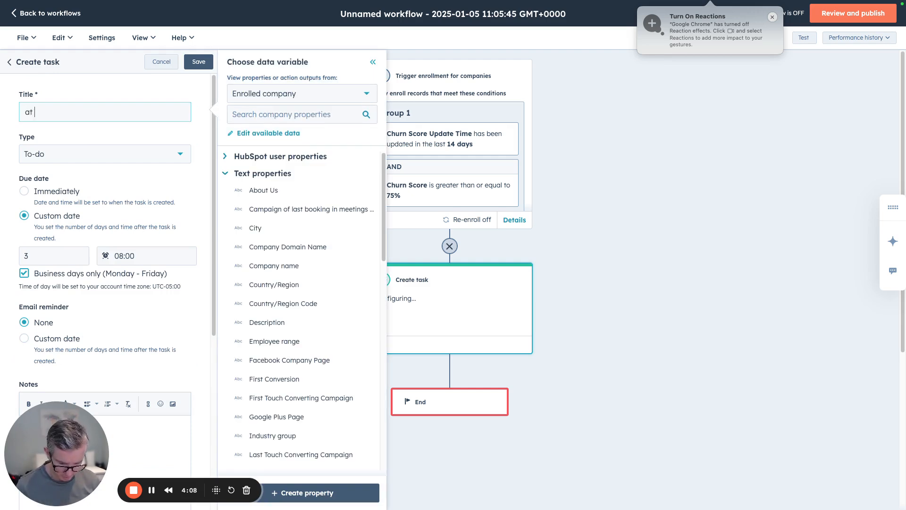
pyautogui.write('risk account')
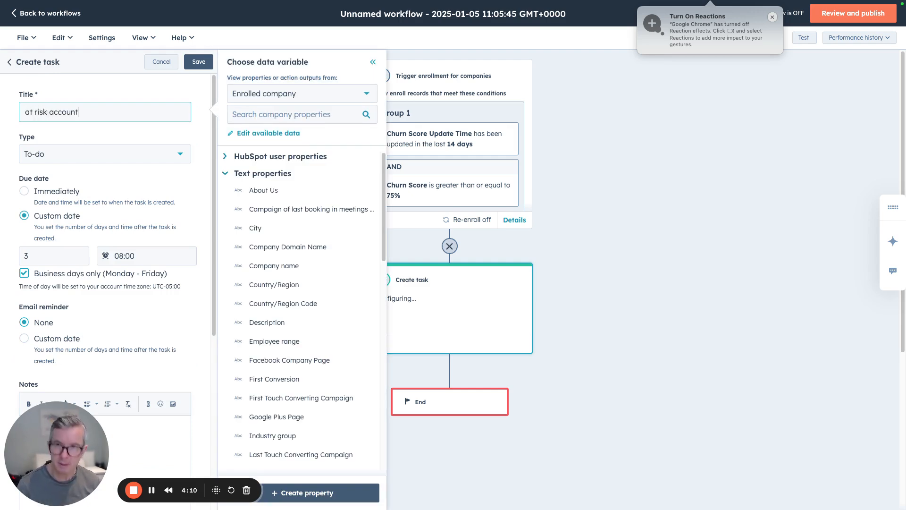
pyautogui.click(81, 192)
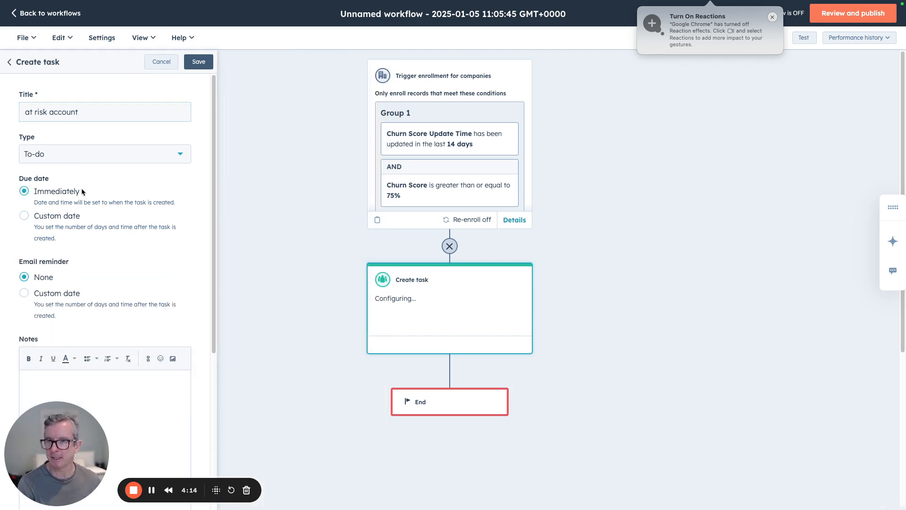
# Assign the task to an existing owner of the company and save the action.
pyautogui.scroll(-5, 81, 191)
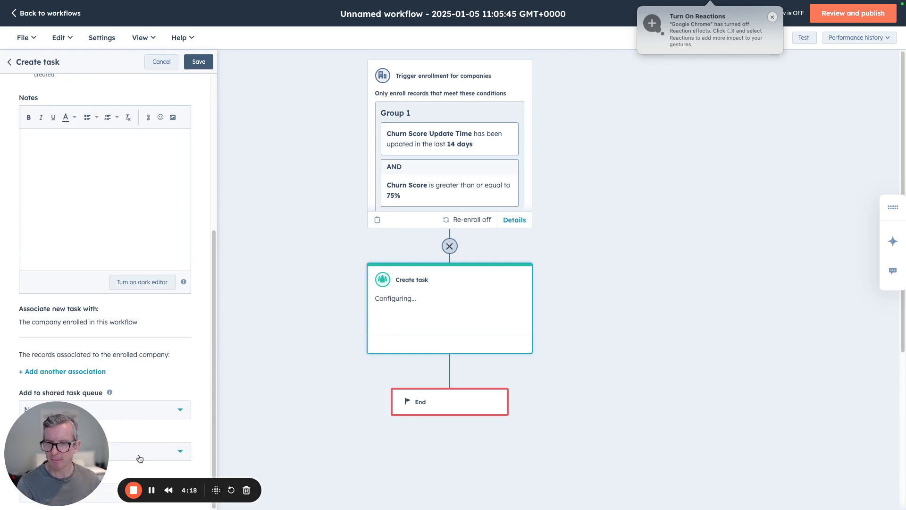
pyautogui.moveTo(59, 414); pyautogui.dragTo(211, 397)
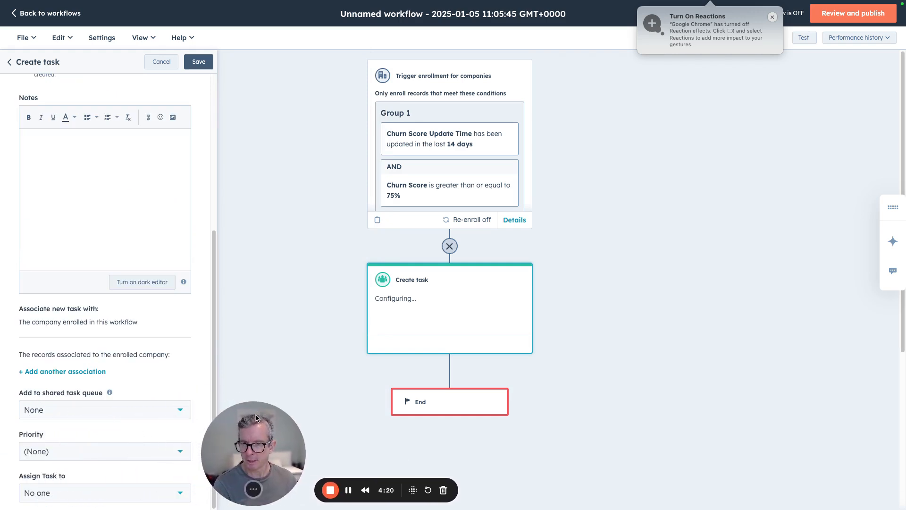
pyautogui.click(73, 494)
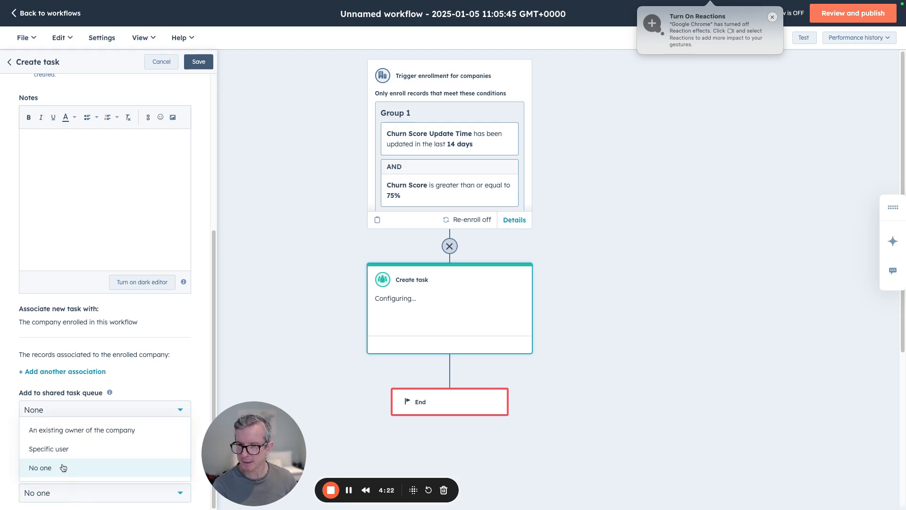
pyautogui.click(74, 430)
pyautogui.moveTo(222, 450); pyautogui.dragTo(24, 449)
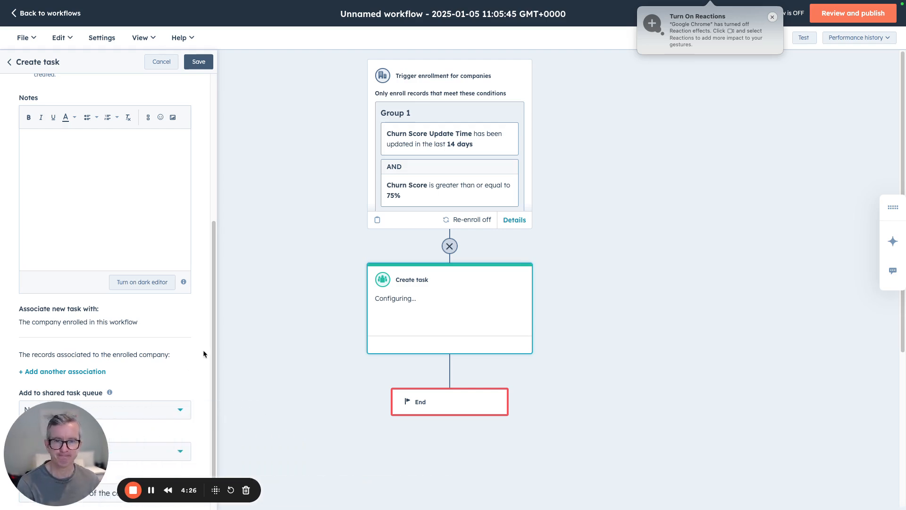
pyautogui.click(199, 62)
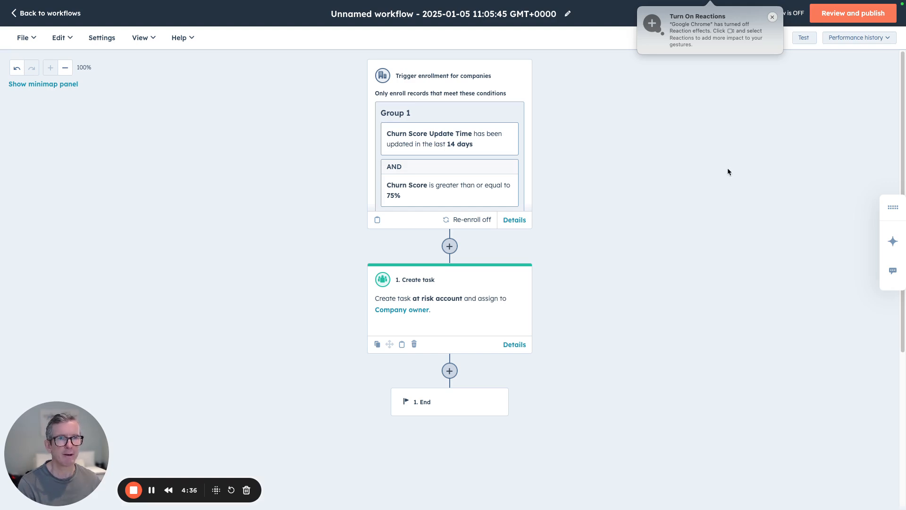
# Review the workflow, choose to enroll existing companies that meet the criteria immediately, and turn the workflow on.
pyautogui.click(855, 11)
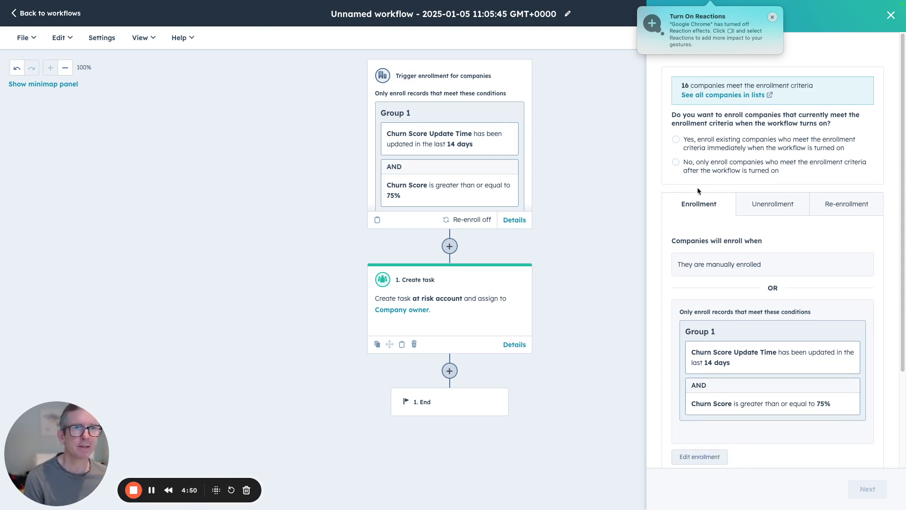
pyautogui.click(677, 141)
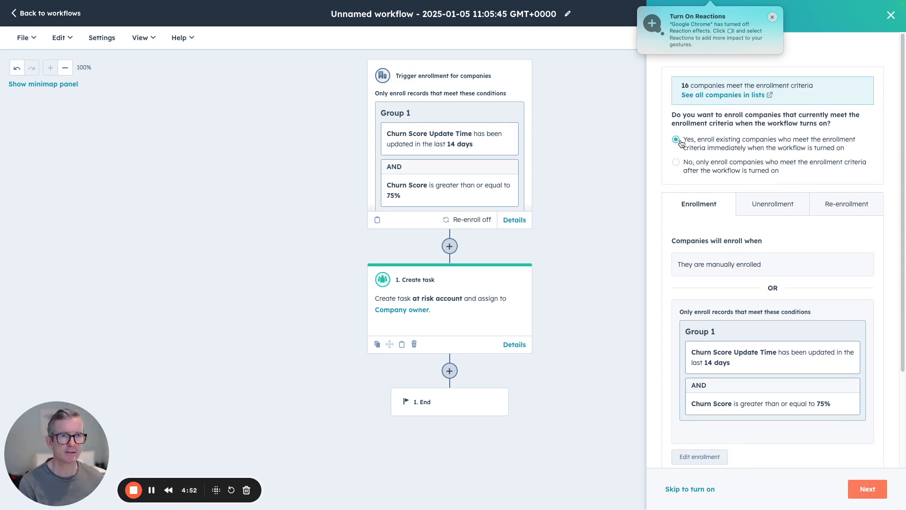
pyautogui.click(786, 205)
pyautogui.click(716, 207)
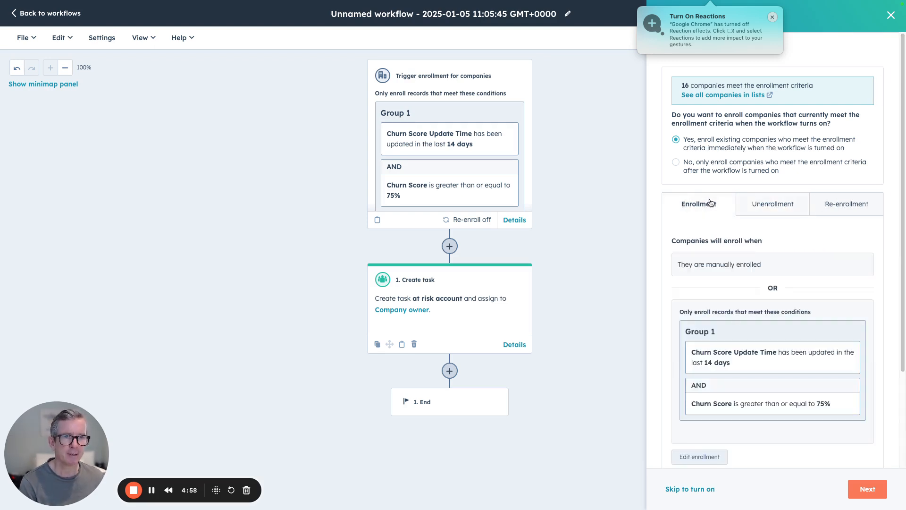
pyautogui.click(873, 489)
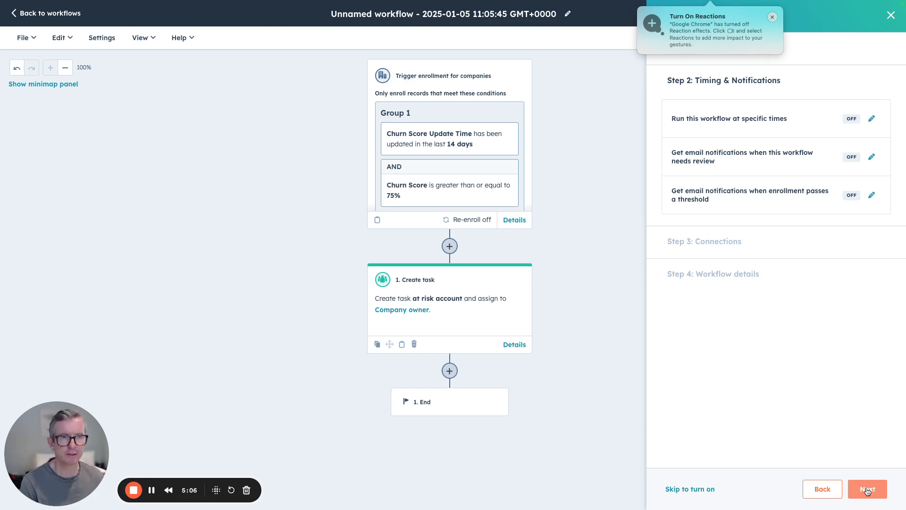
pyautogui.click(868, 493)
pyautogui.click(868, 492)
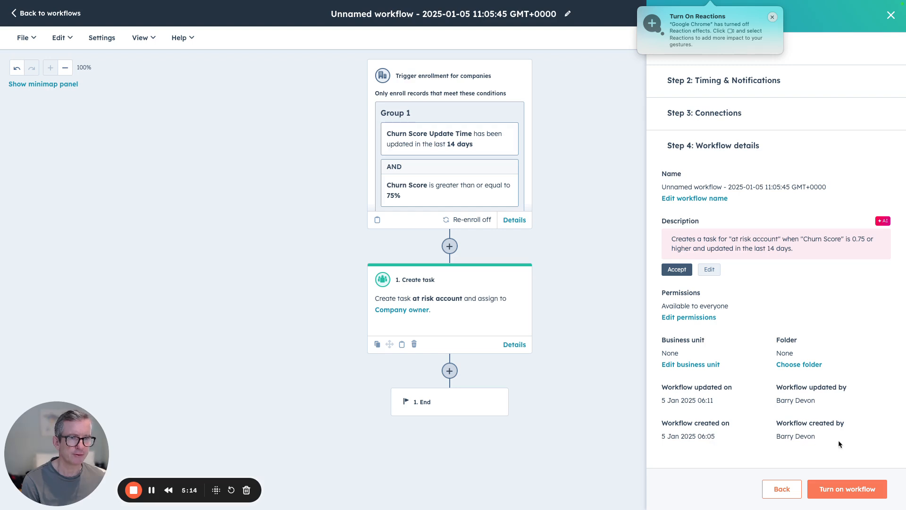
pyautogui.click(852, 490)
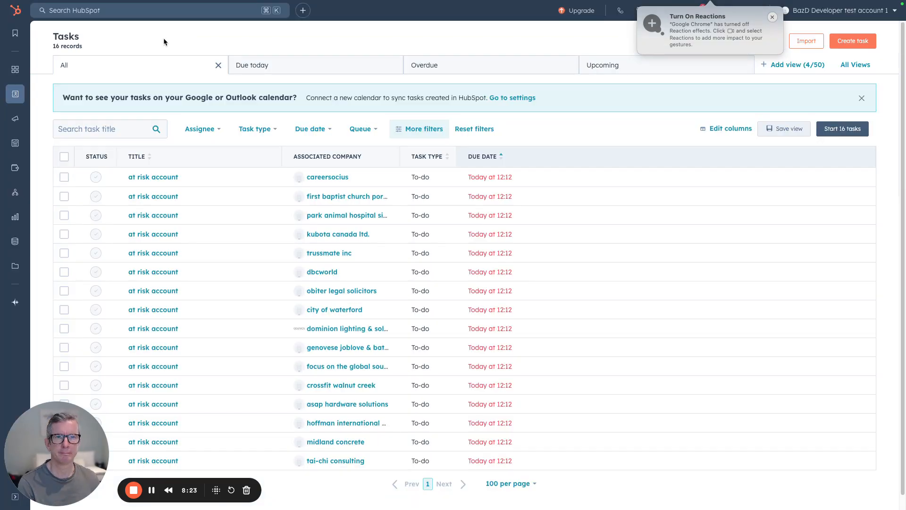
# Open the careersocius company record from the at risk account tasks and follow its Upollo Url to Upollo.
pyautogui.moveTo(7, 97)
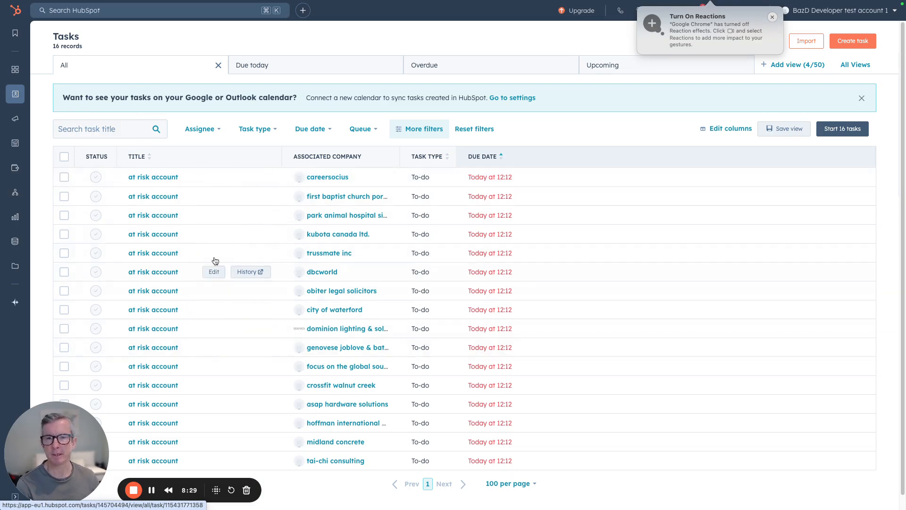
pyautogui.click(327, 178)
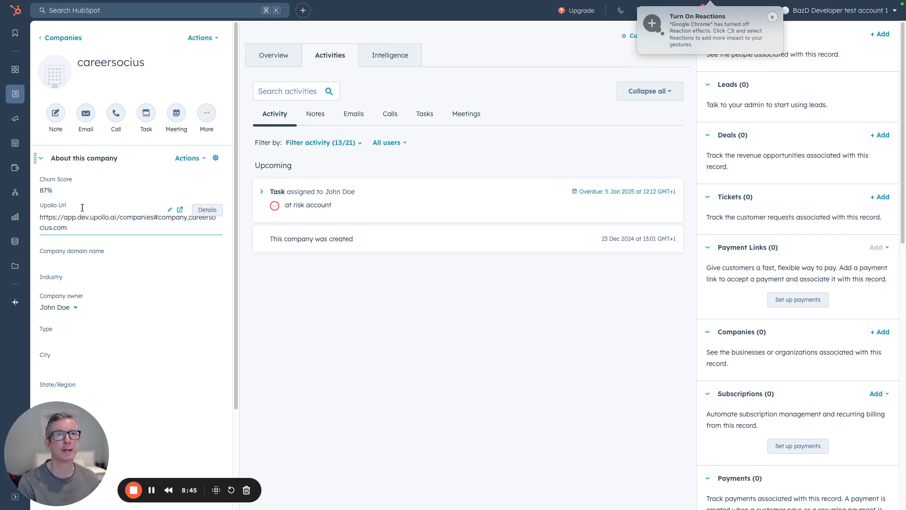
pyautogui.click(180, 210)
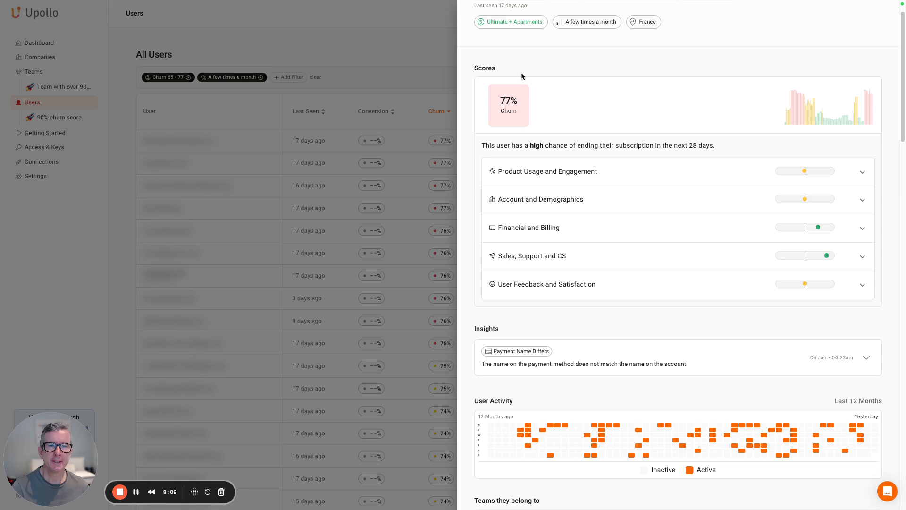
# Examine the user's churn score history and the reasons under Product Usage and Engagement and under Sales, Support and CS.
pyautogui.moveTo(791, 113)
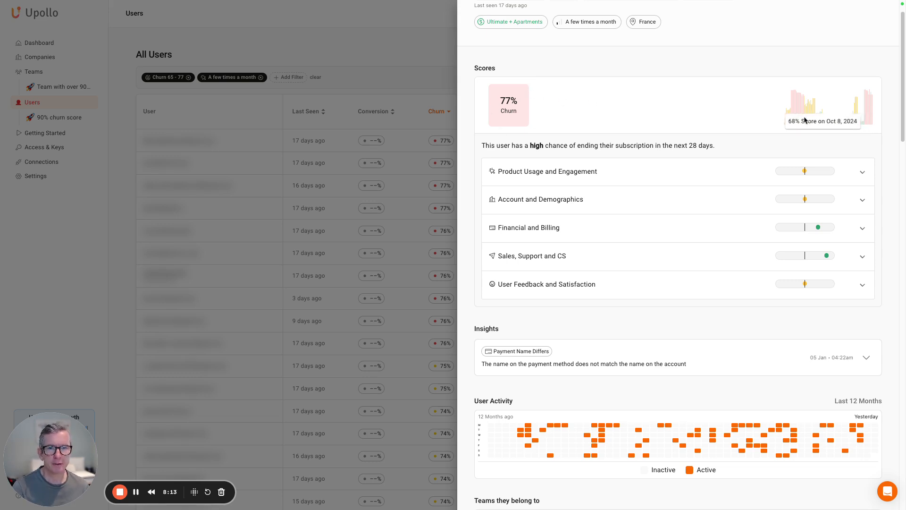
pyautogui.moveTo(482, 145); pyautogui.dragTo(712, 142)
pyautogui.click(729, 143)
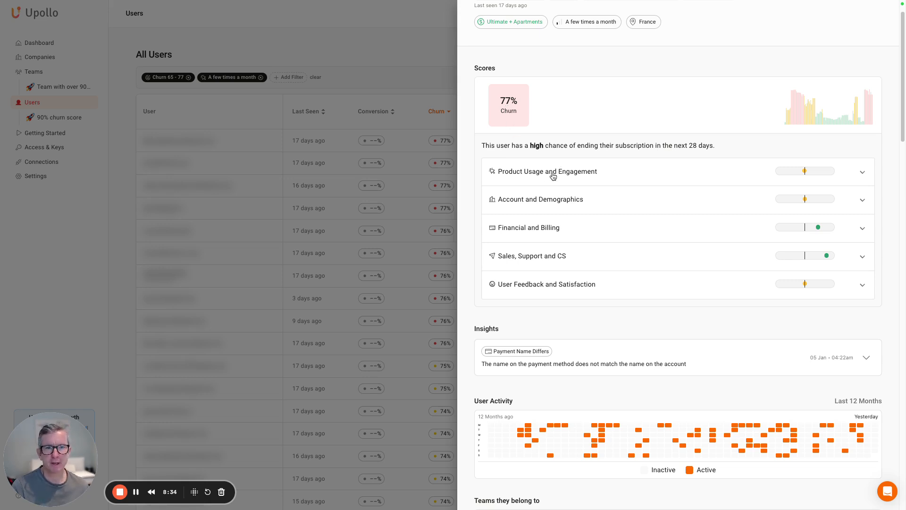
pyautogui.click(579, 173)
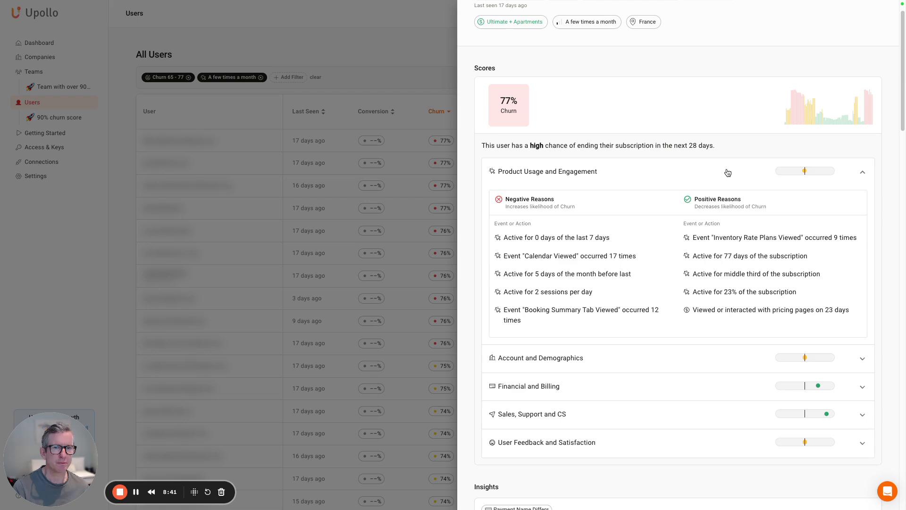
pyautogui.click(862, 175)
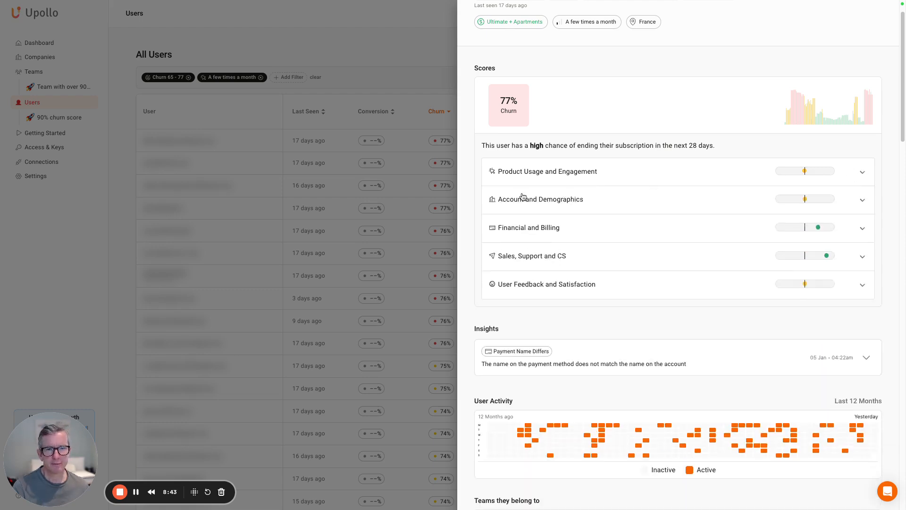
pyautogui.click(544, 256)
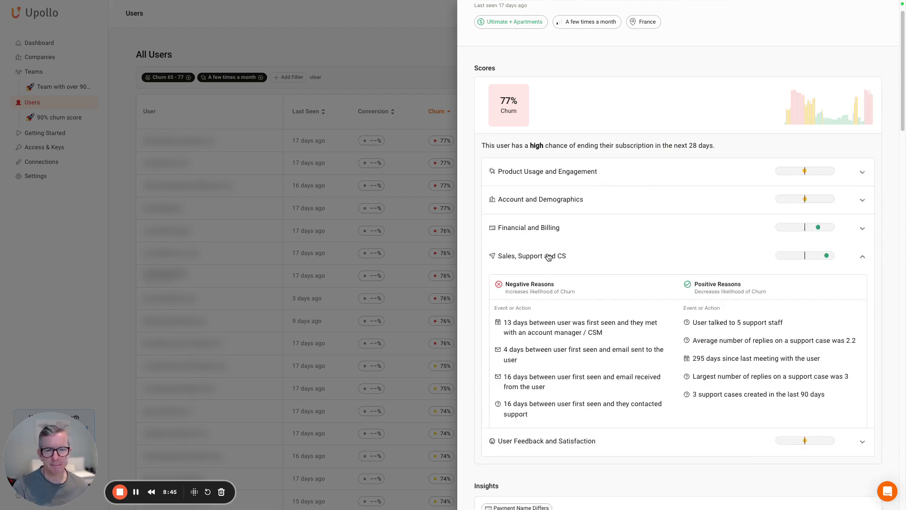
pyautogui.click(546, 257)
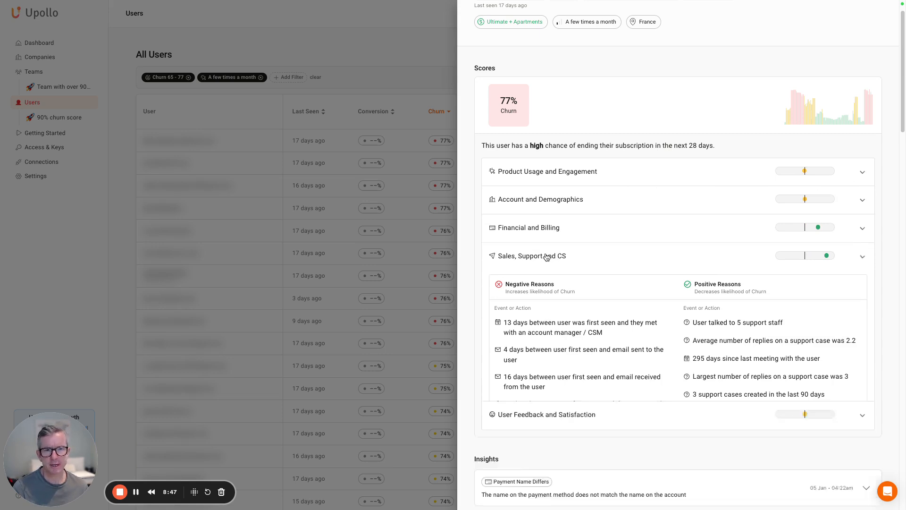